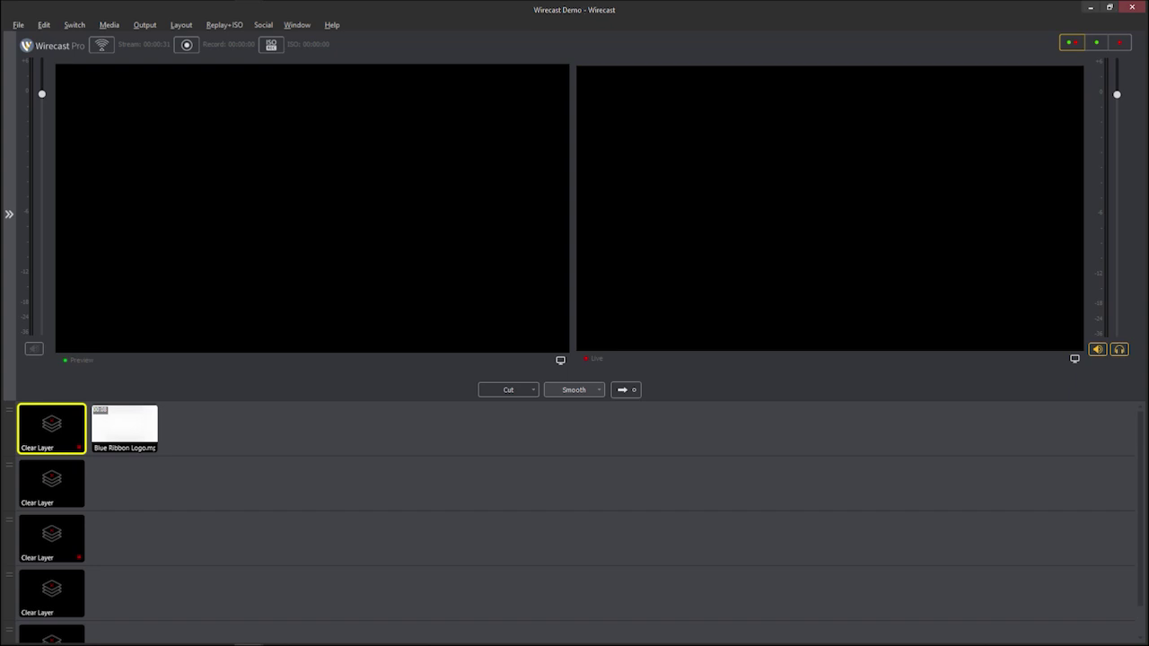
Step: Show the Wirecast Demo document with the Blue Ribbon Logo shot in its first layer
mouse_move(206, 639)
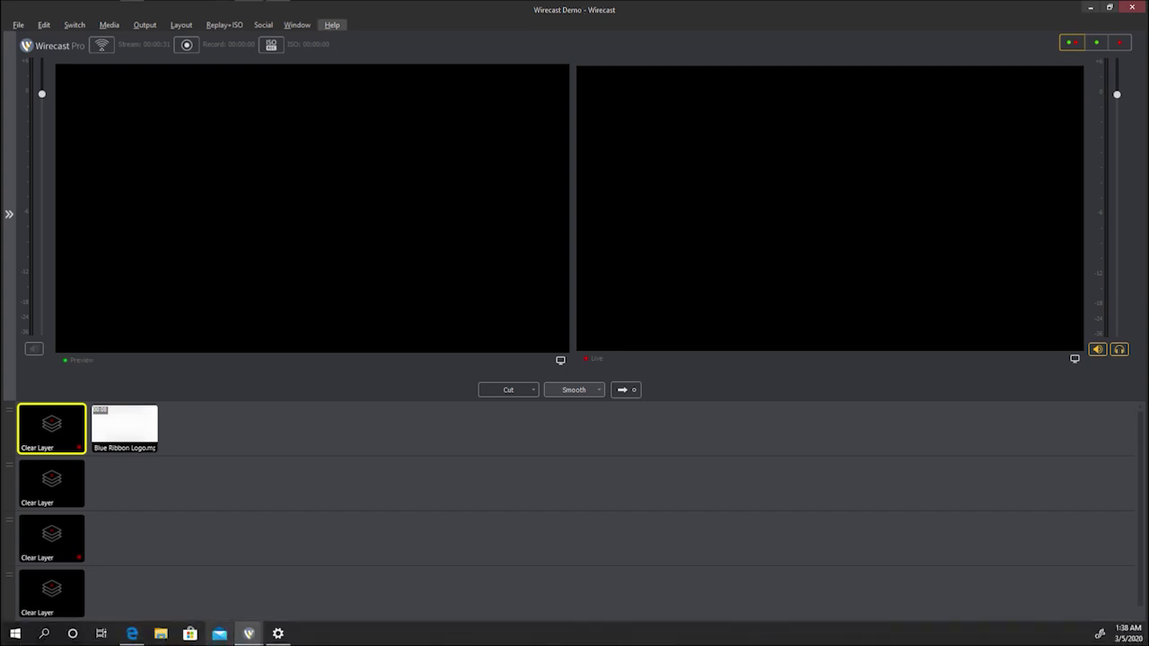
Step: Check the TrainingServer live stream connection details in Edge, then return to Wirecast Demo
left_click(132, 634)
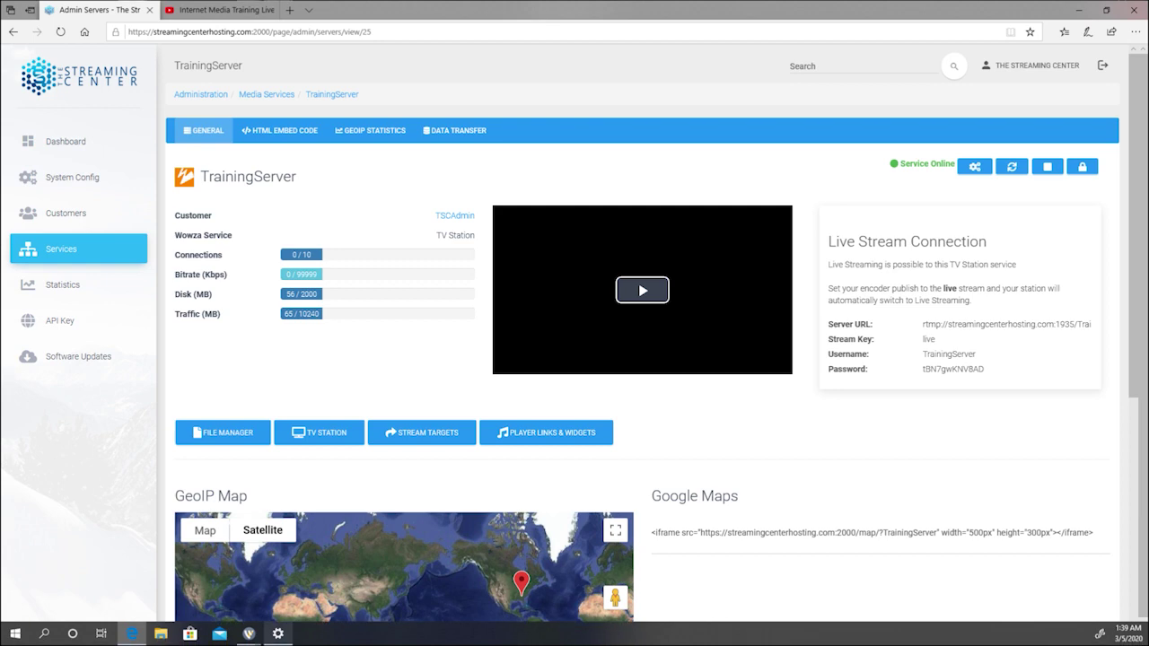
mouse_move(249, 633)
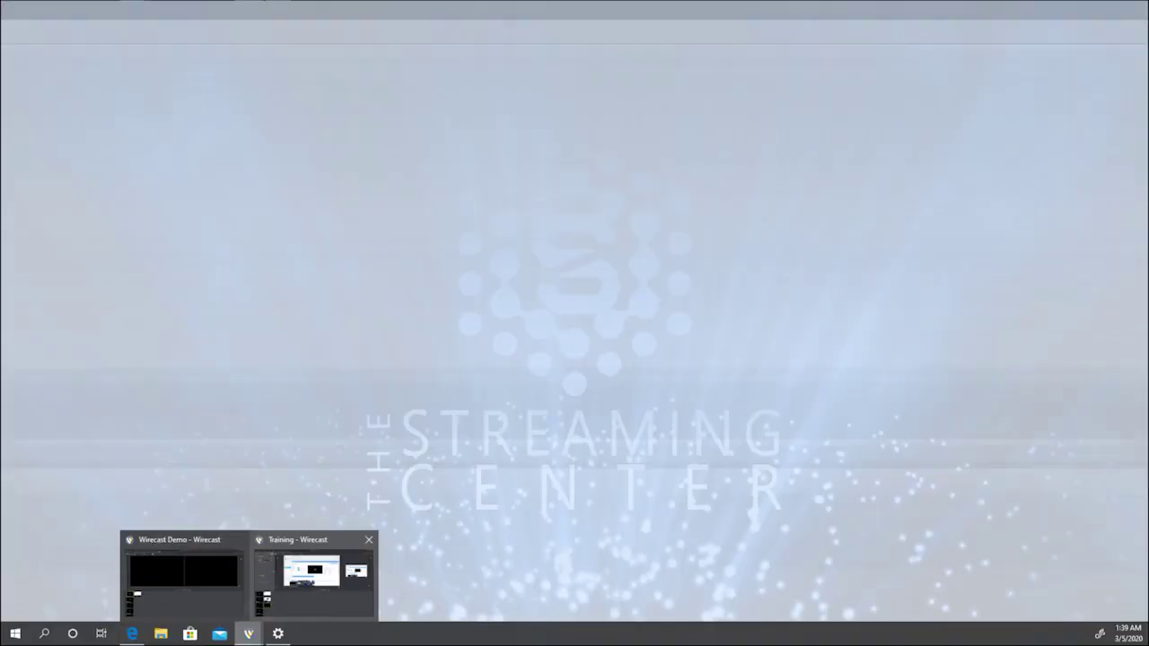
left_click(184, 570)
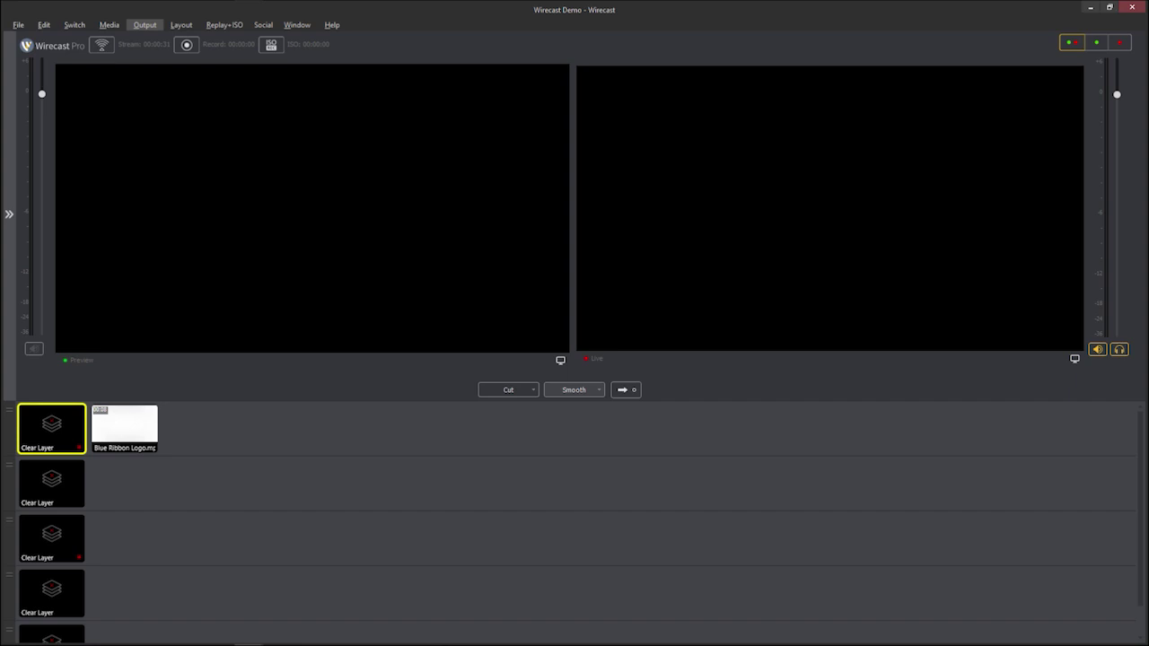
Step: Add a new Wowza Streaming Engine output destination in Output Settings
left_click(145, 24)
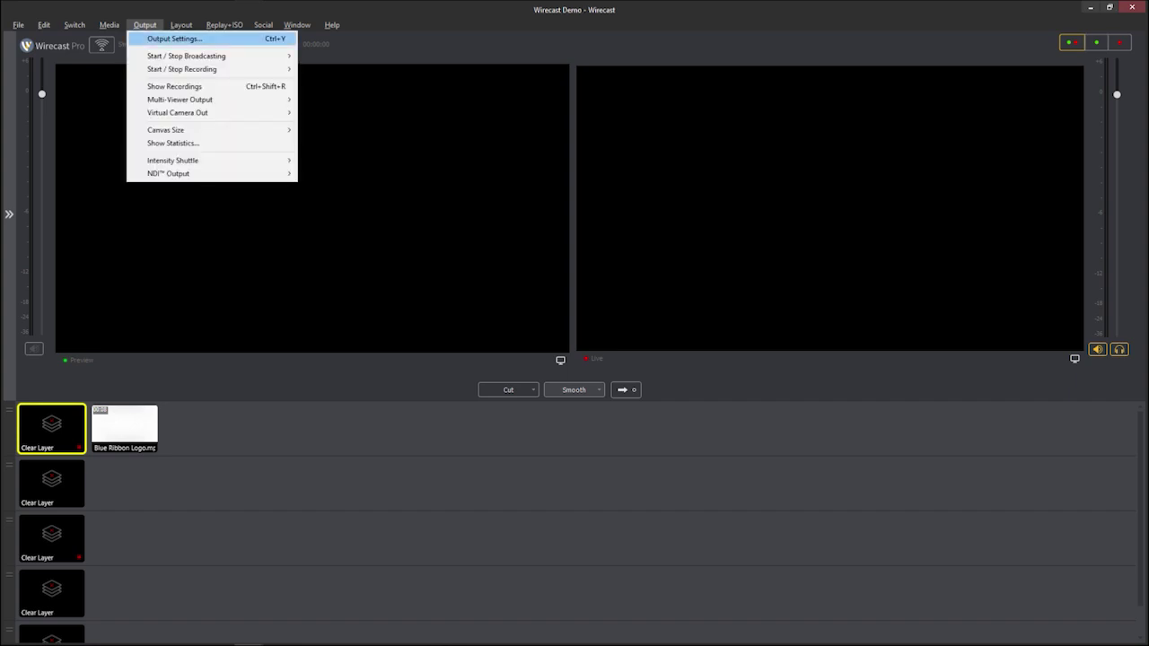
left_click(174, 39)
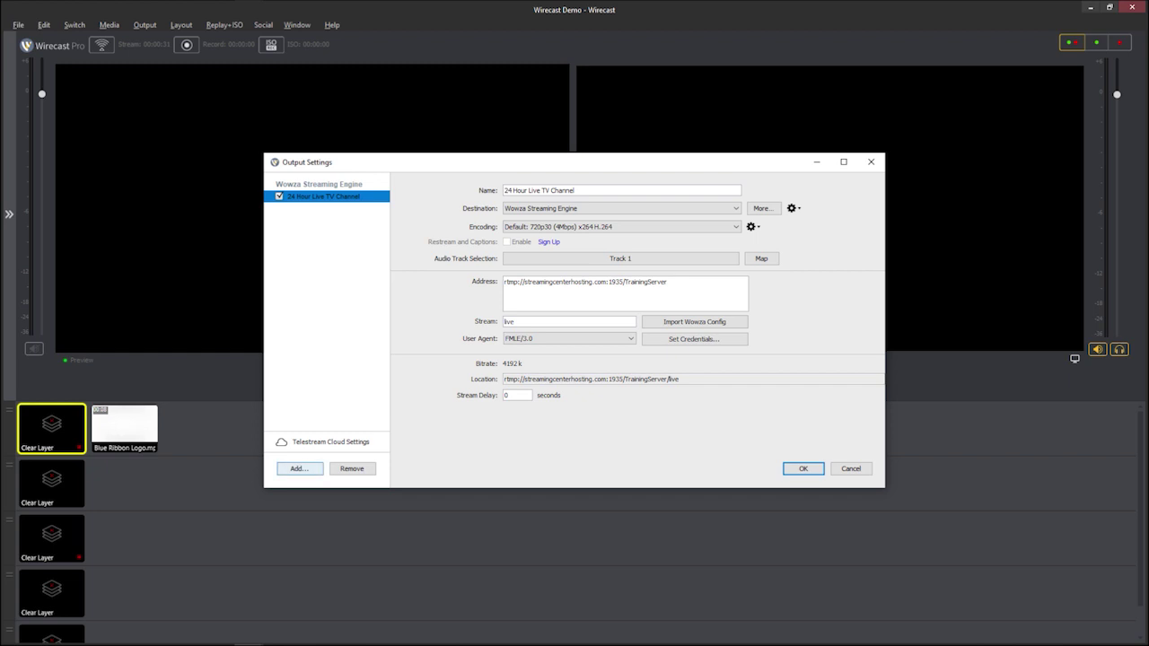
left_click(299, 468)
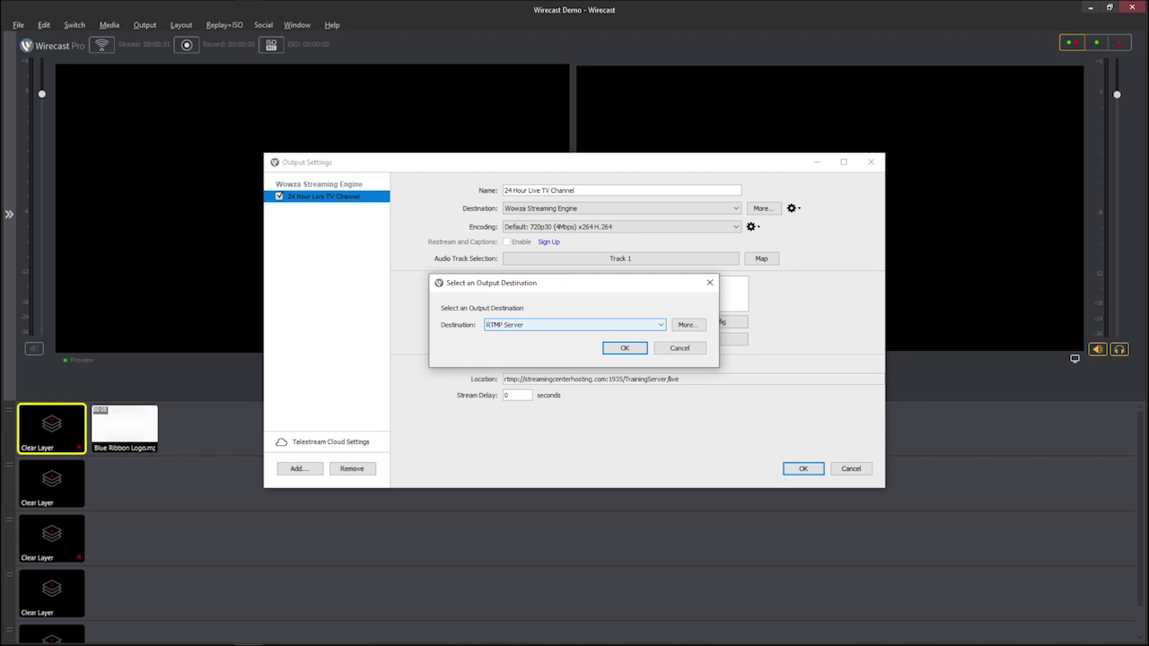
left_click(574, 324)
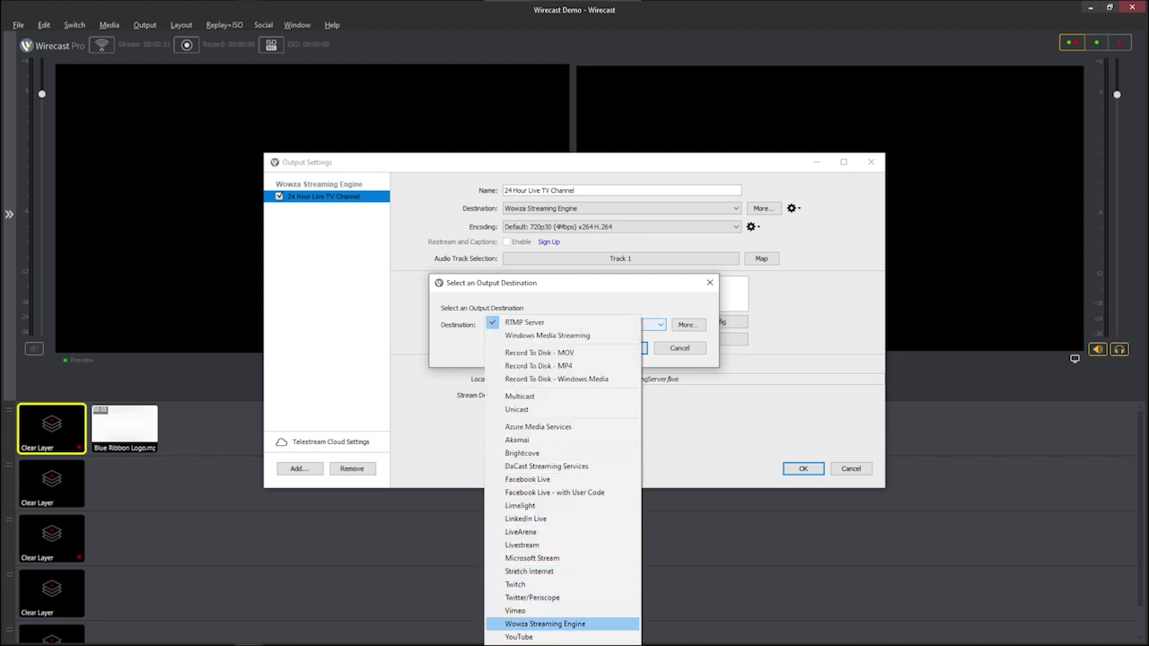
key("Return")
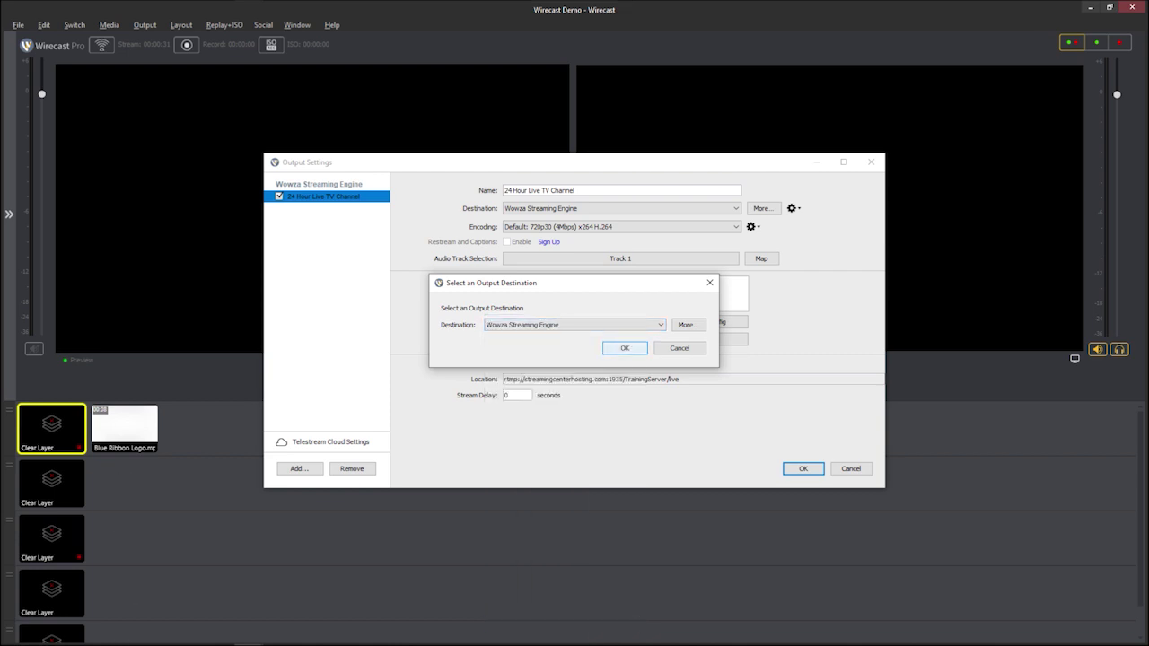
key("Return")
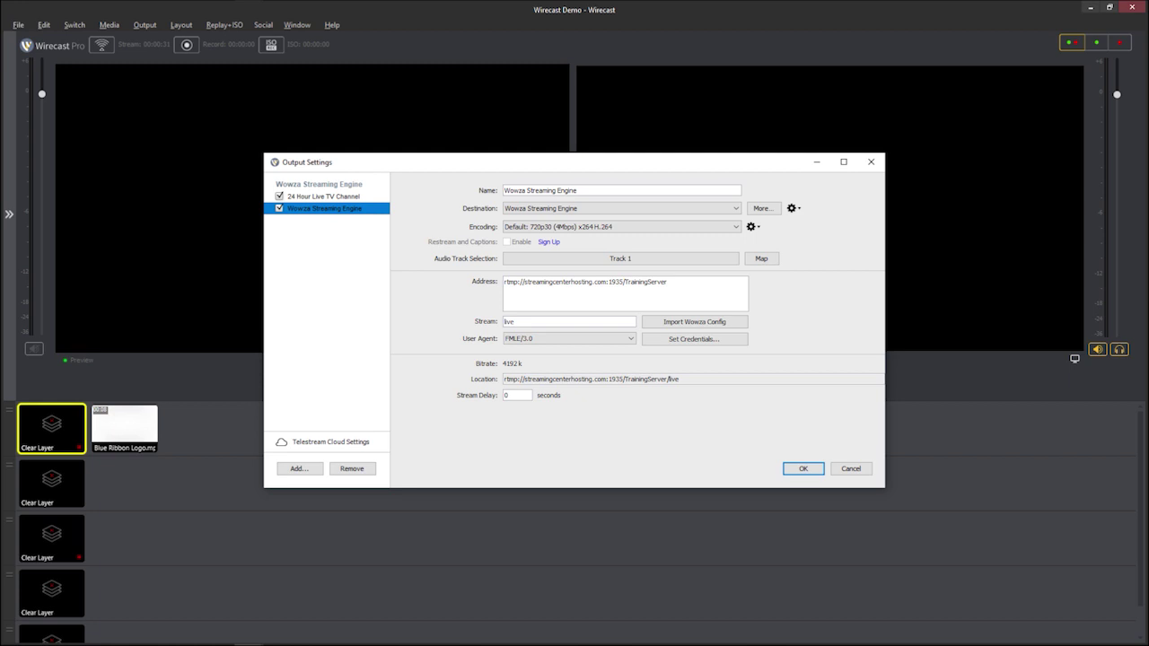
Step: Disable the 24 Hour Live TV Channel output and select the Wowza output's server address
key("Up")
key("space")
key("Down")
key("shift+Home")
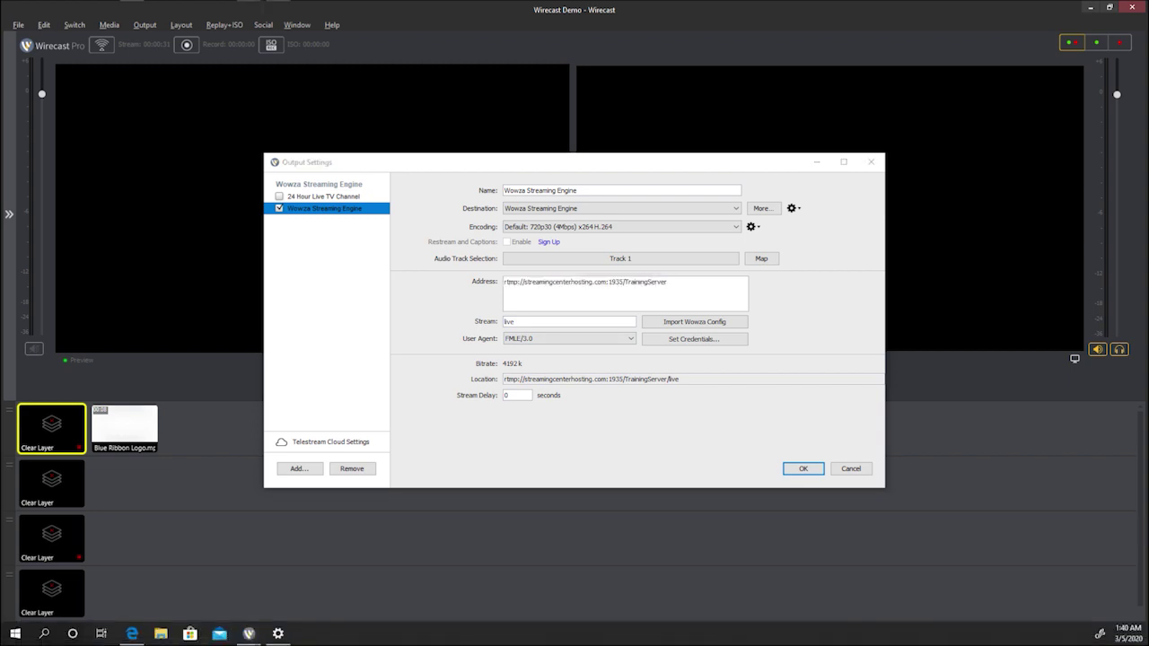
key("alt+Tab")
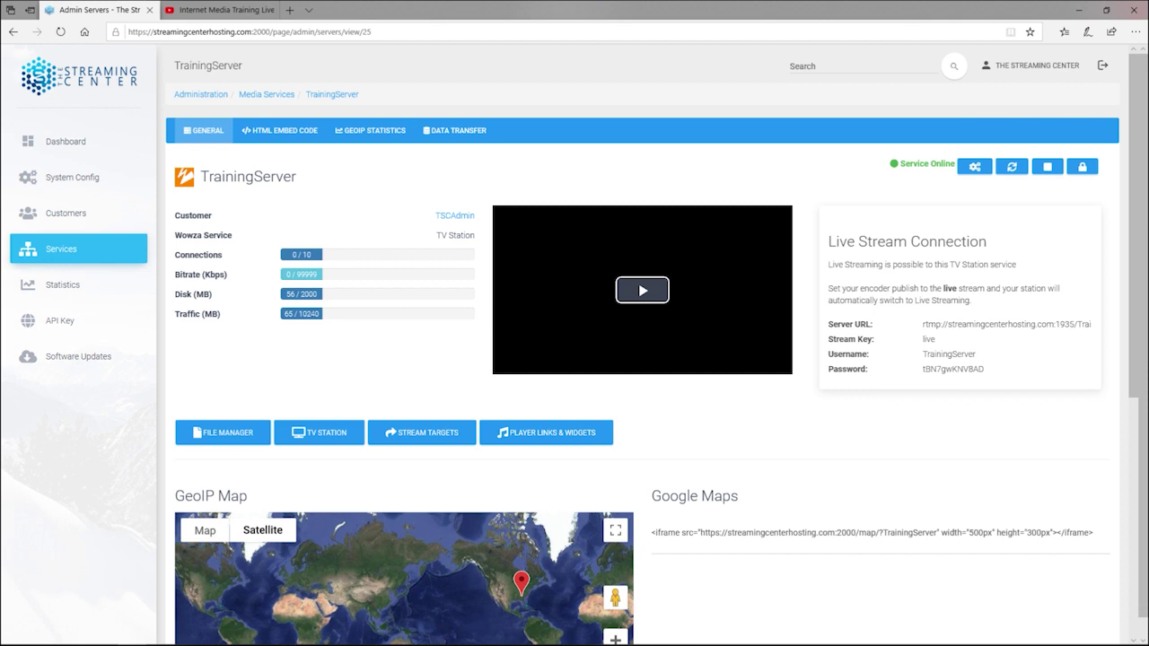
Step: Copy the TrainingServer Server URL into the Wowza output's Address field
left_click_drag(923, 324, 974, 324)
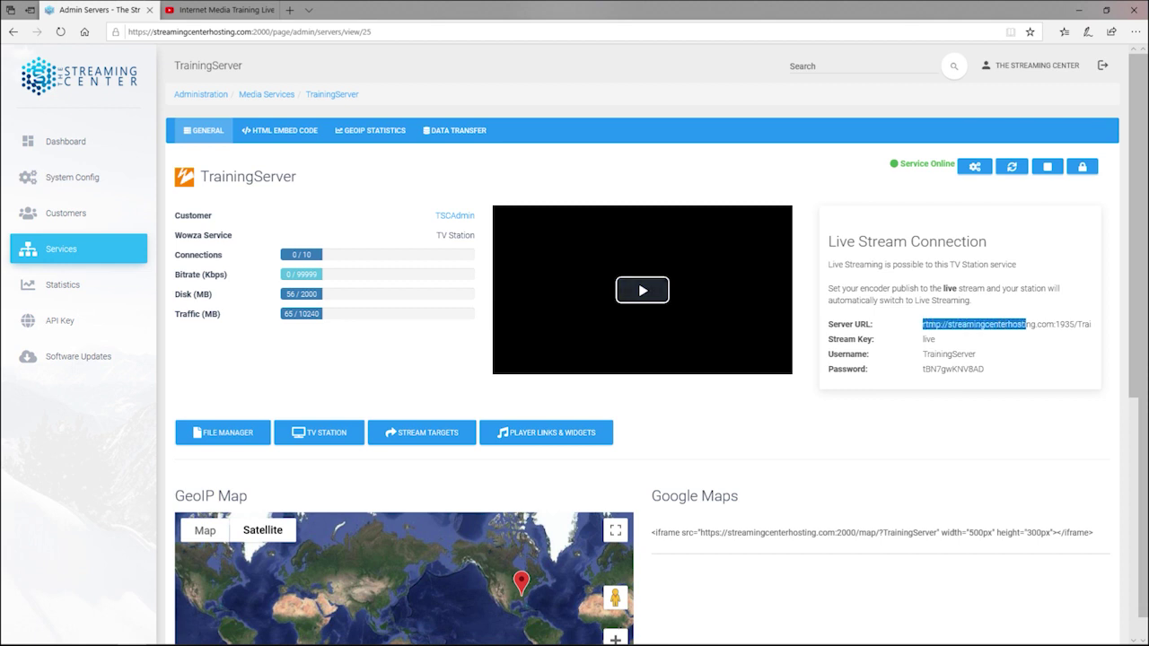
left_click_drag(1026, 324, 1092, 324)
right_click(1092, 324)
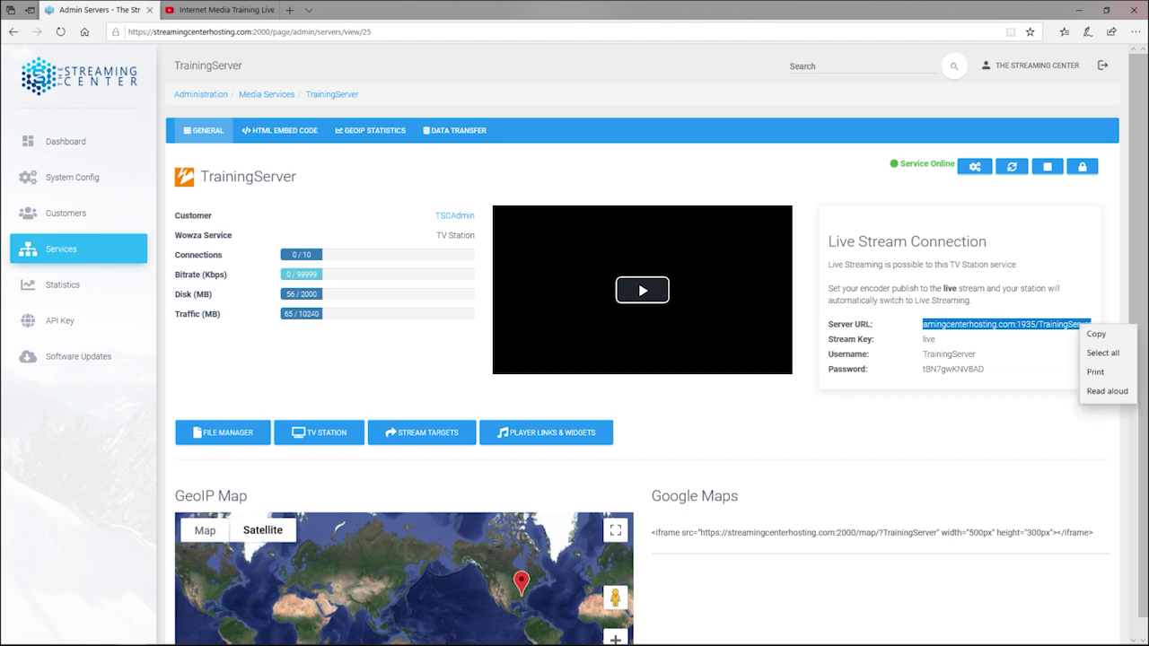
left_click(1102, 335)
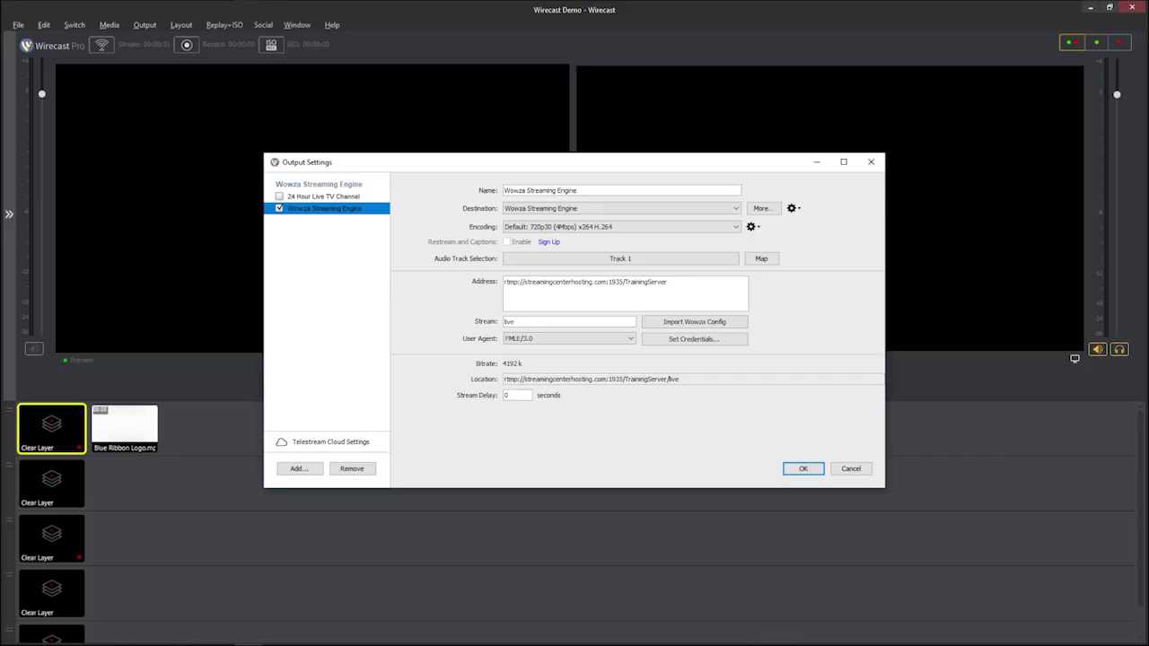
key("ctrl+a")
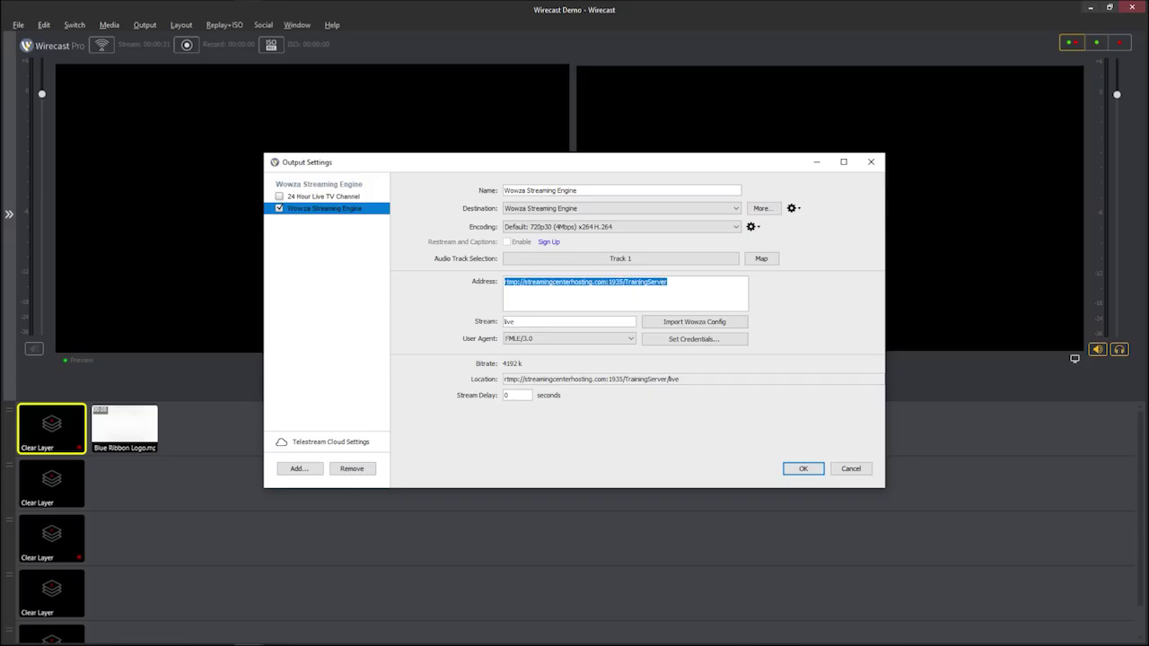
key("ctrl+v")
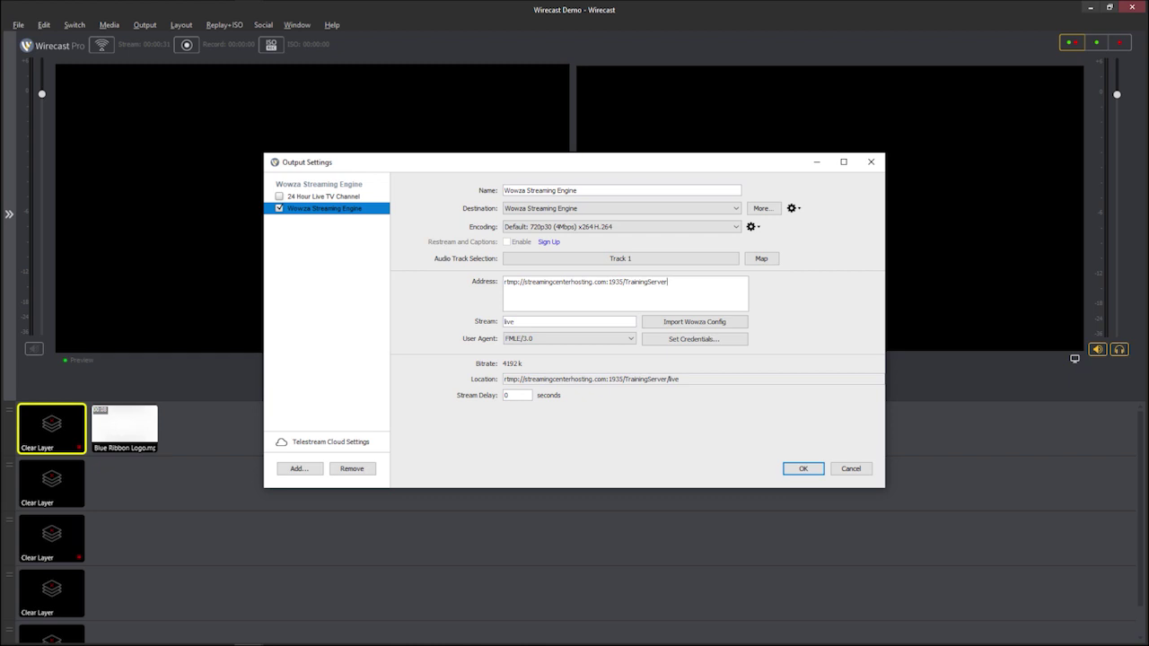
key("alt+Tab")
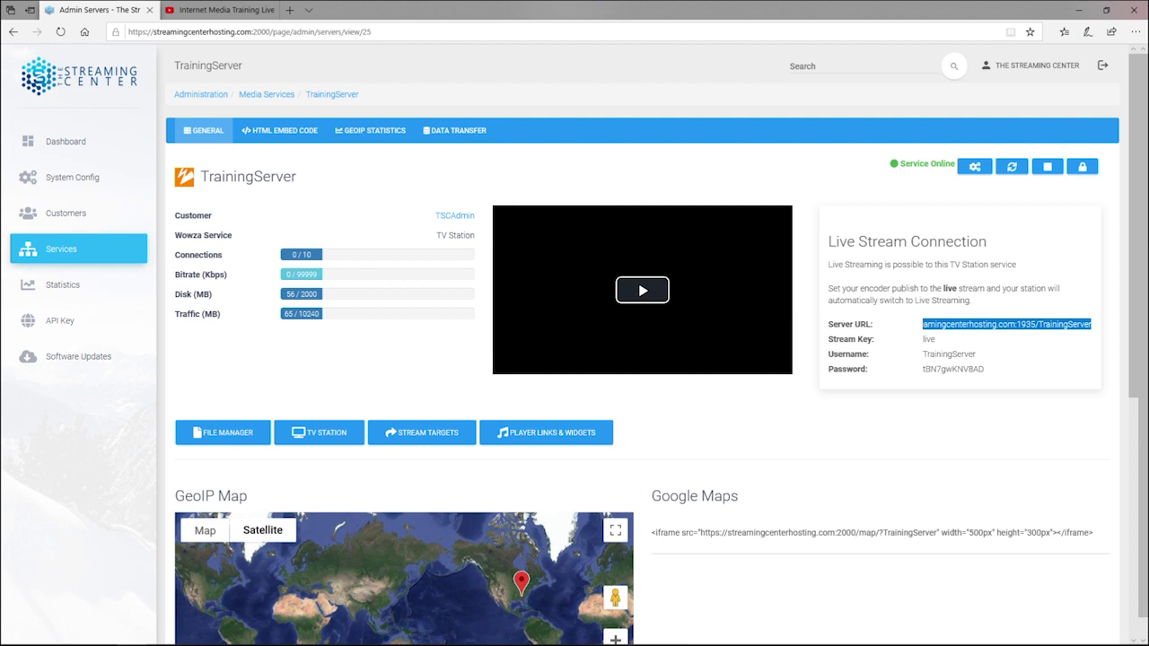
left_click_drag(935, 340, 922, 339)
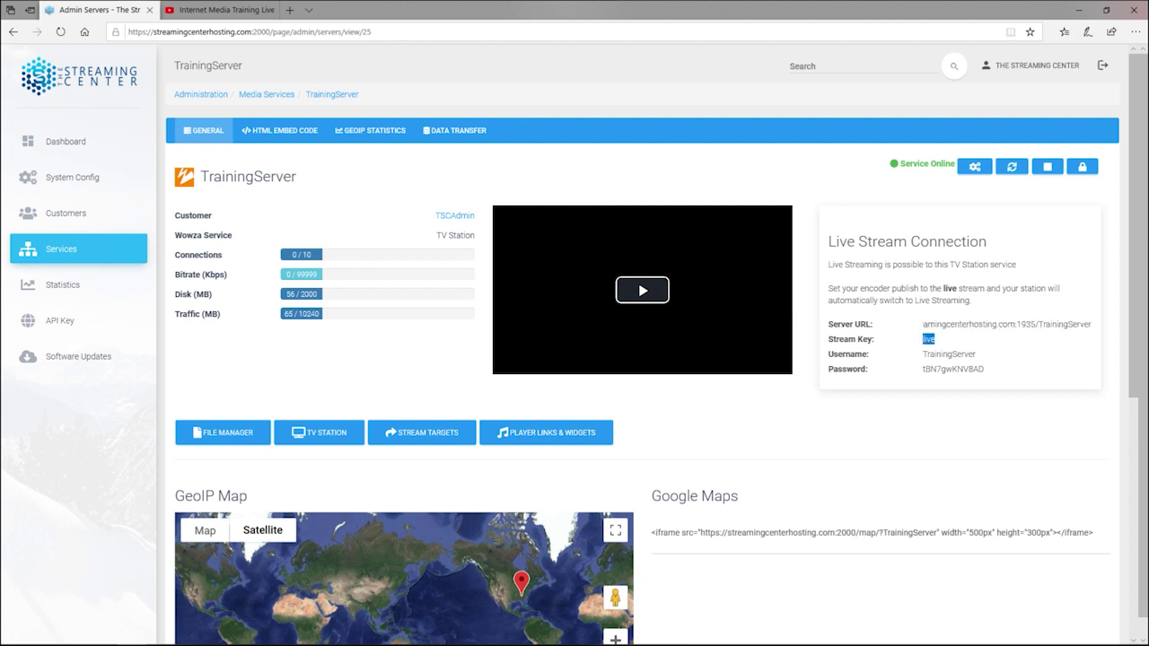
right_click(928, 339)
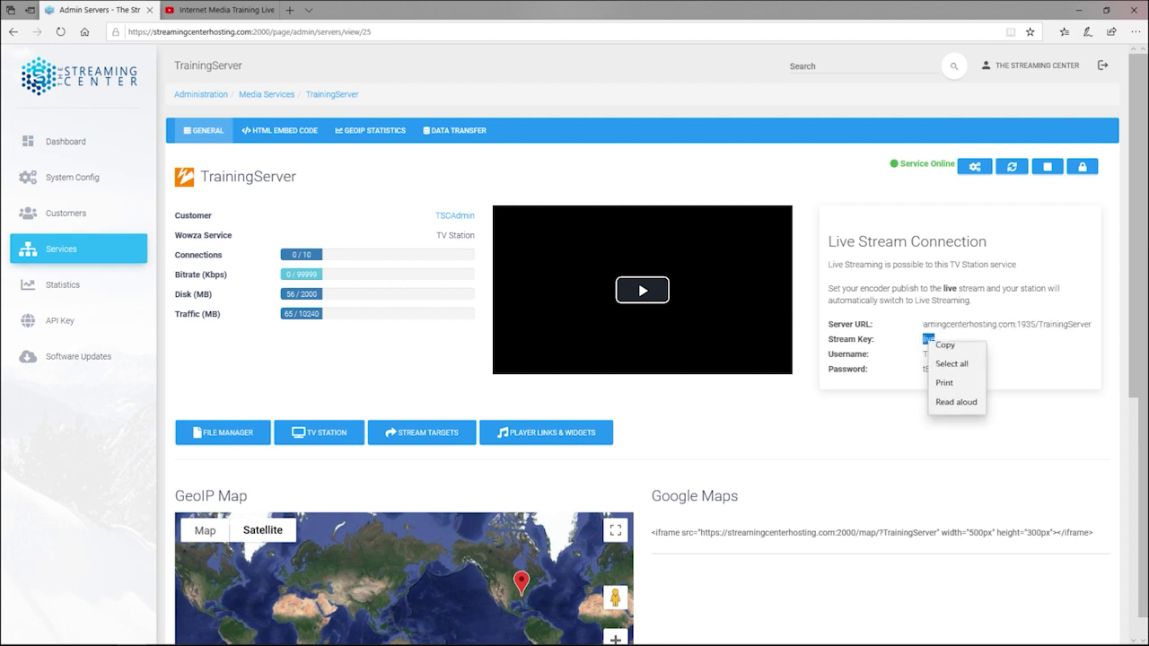
left_click(944, 347)
key("alt+Tab")
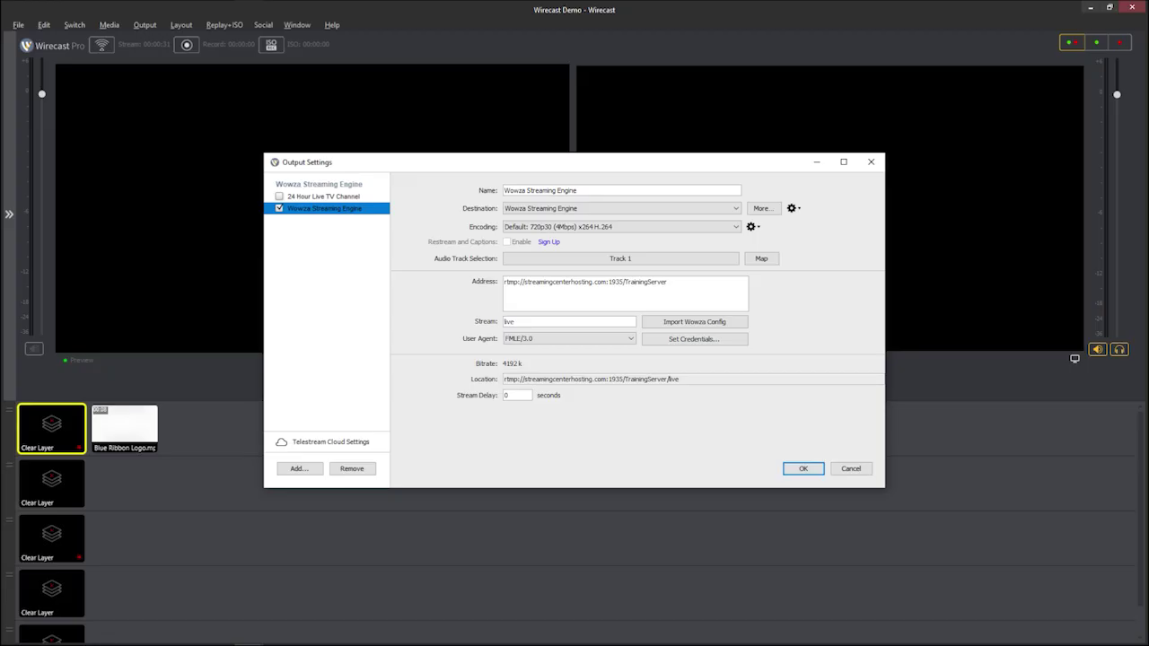
double_click(509, 321)
key("ctrl+v")
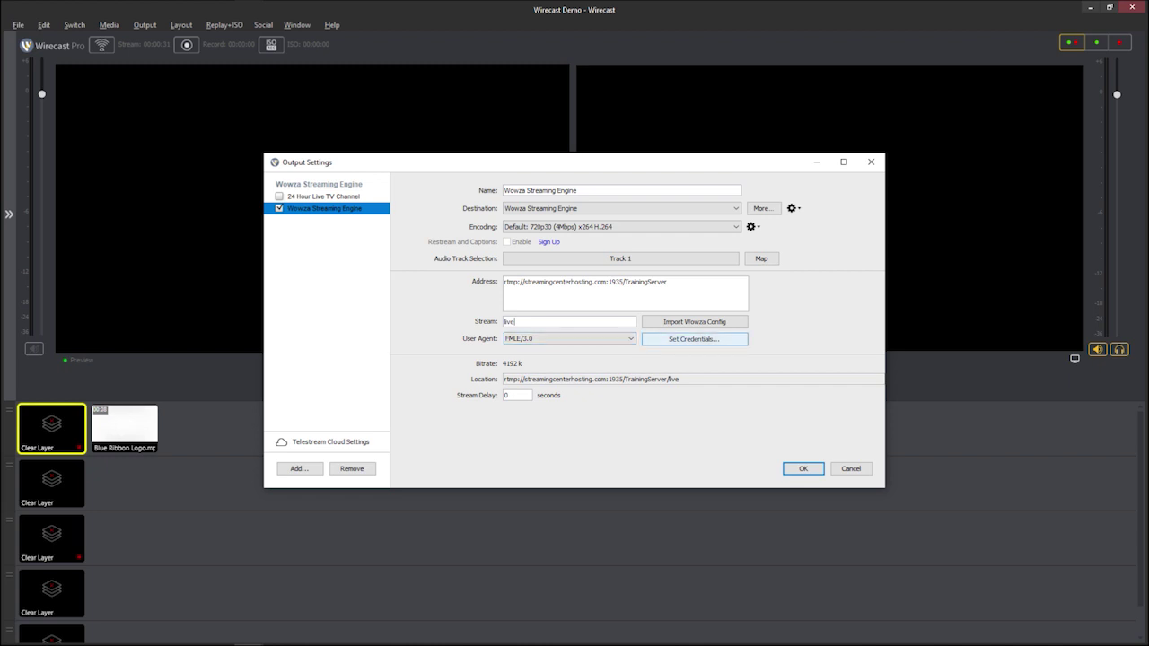
Step: Open Set Credentials and paste in the TrainingServer username
left_click(694, 339)
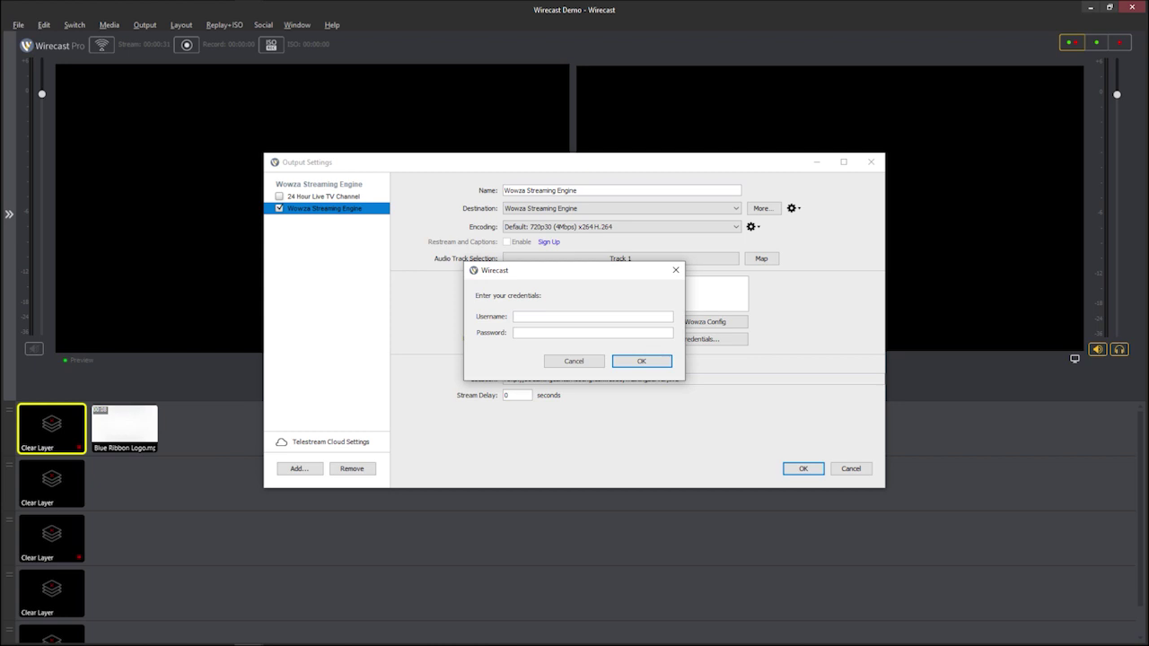
key("alt+Tab")
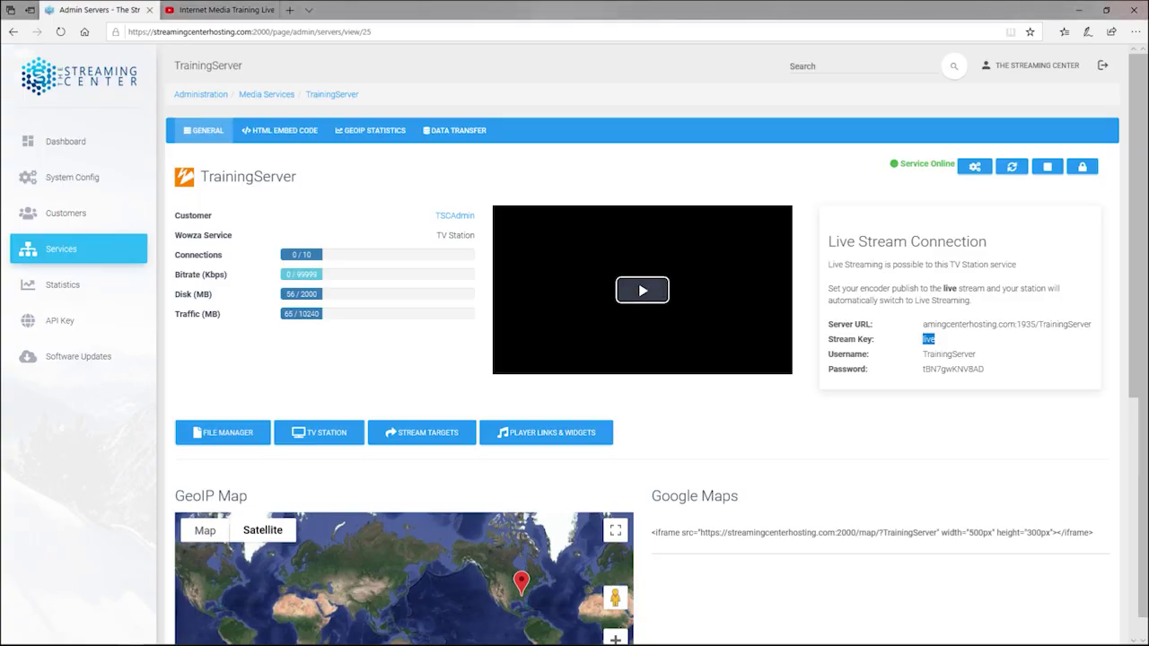
left_click_drag(922, 353, 976, 353)
right_click(963, 355)
left_click(980, 364)
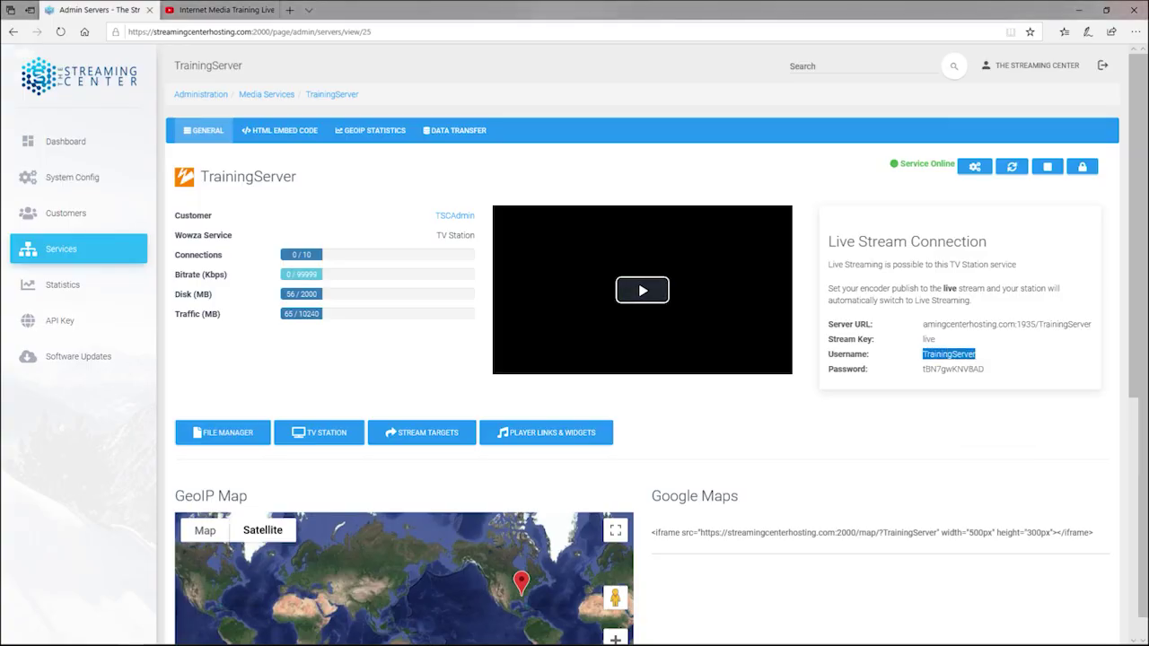
key("alt+Tab")
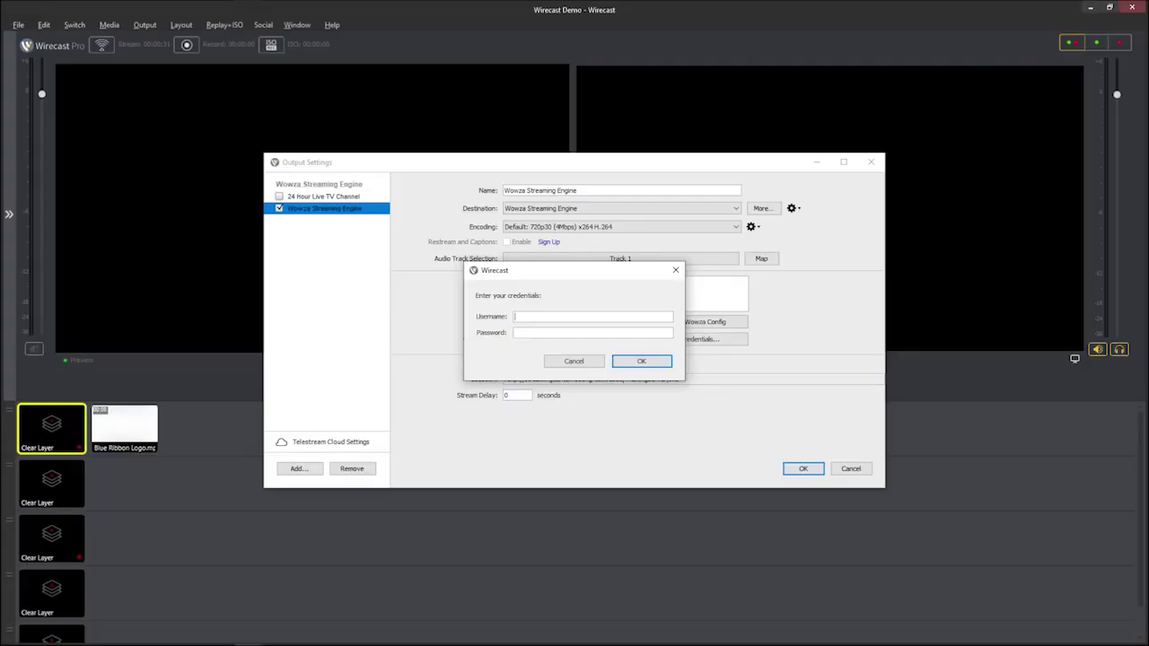
key("ctrl+v")
Step: Paste the TrainingServer password into the credentials and confirm the login
key("alt+Tab")
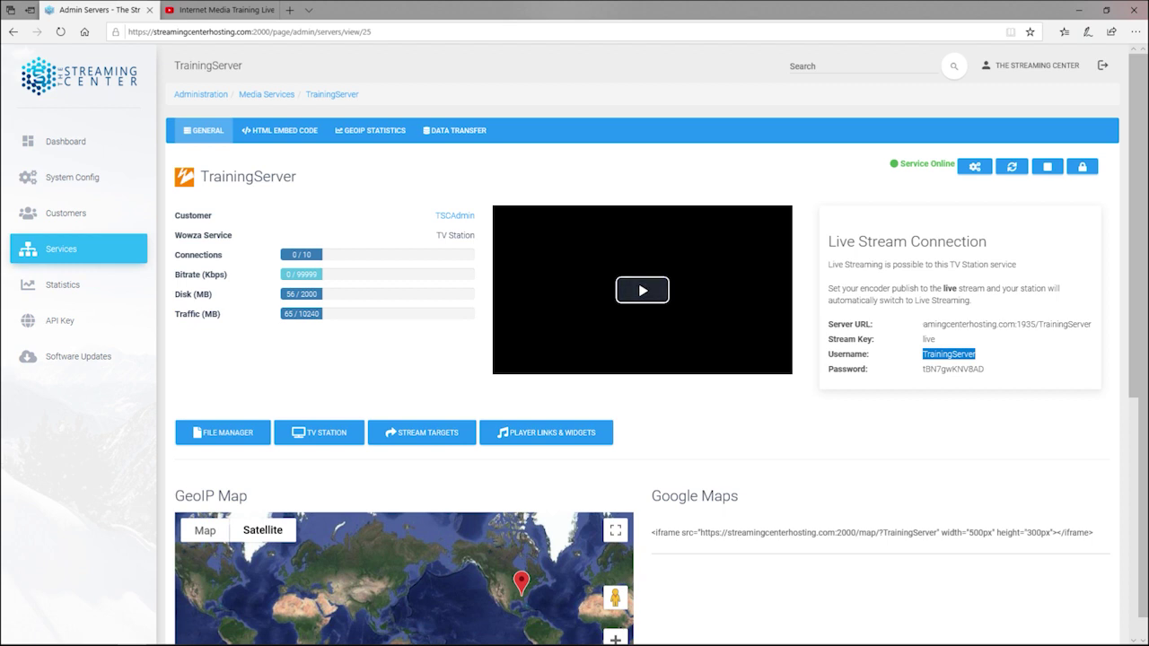
left_click_drag(923, 368, 984, 369)
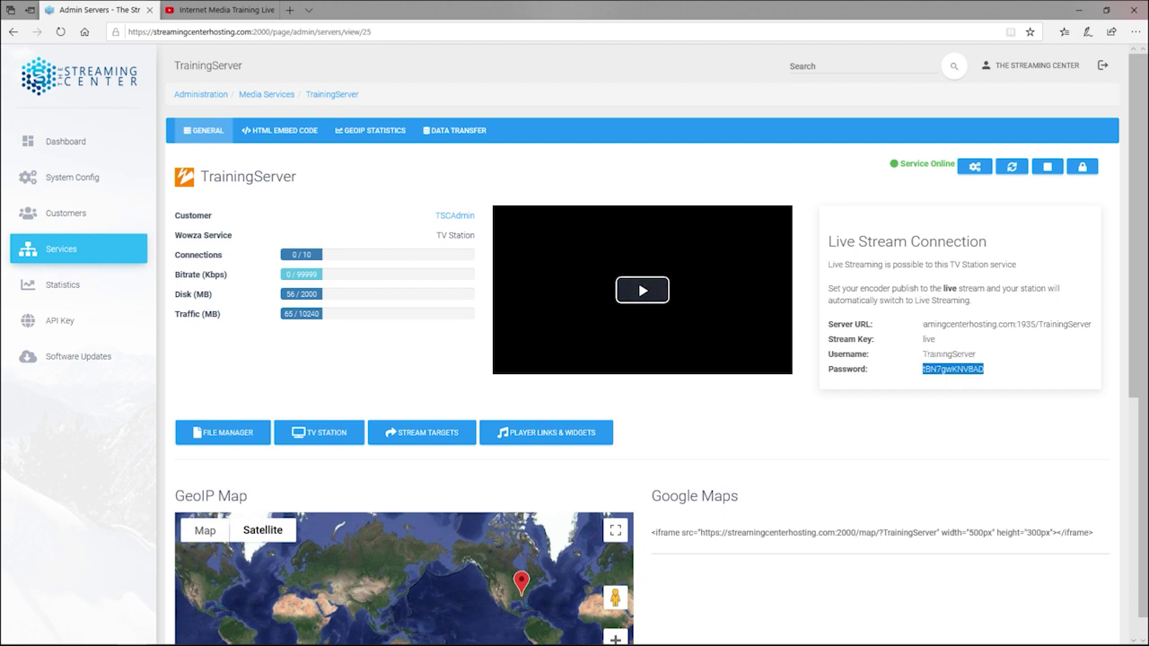
right_click(966, 370)
left_click(985, 380)
key("alt+Tab")
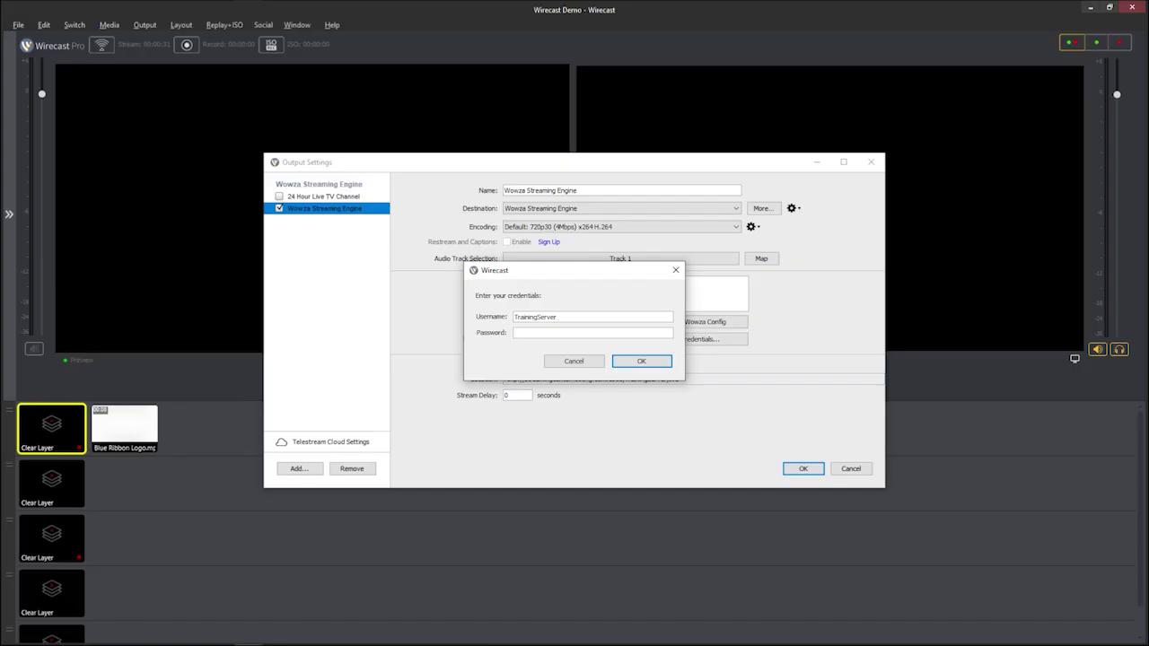
key("ctrl+v")
key("Return")
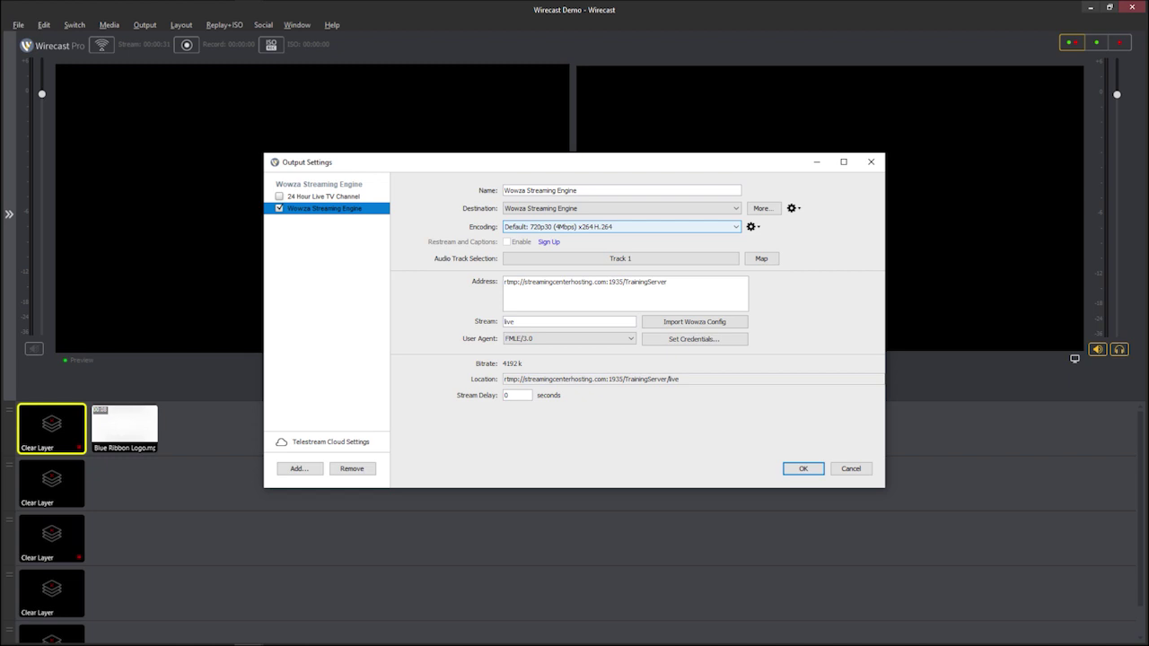
key("alt+Down")
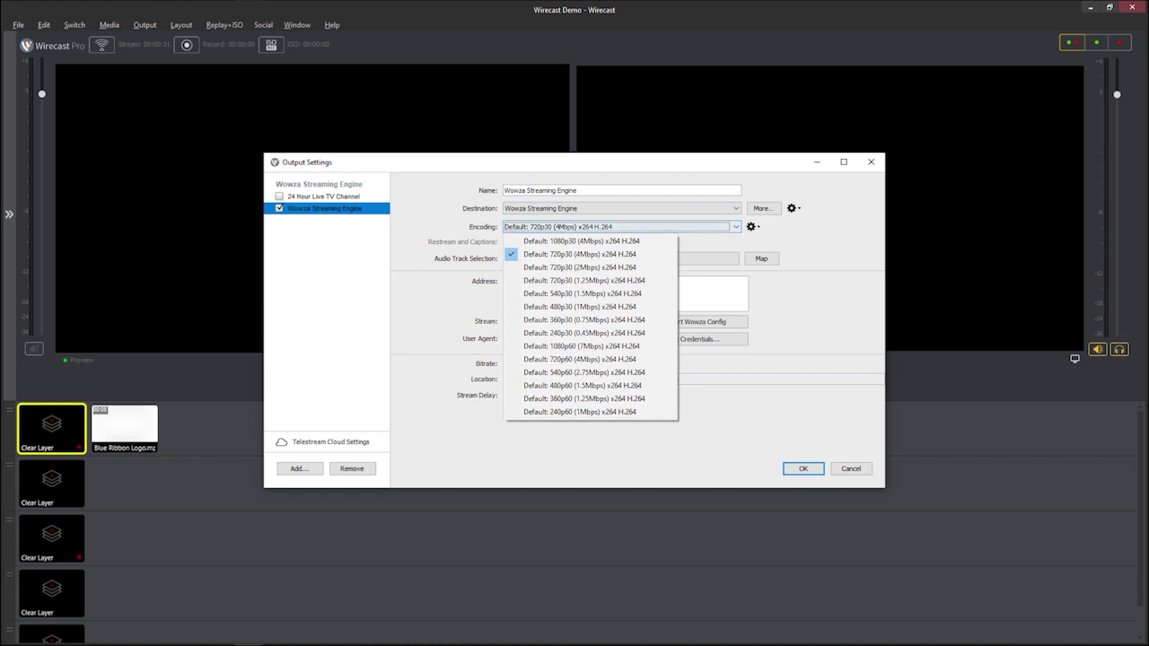
key("Up")
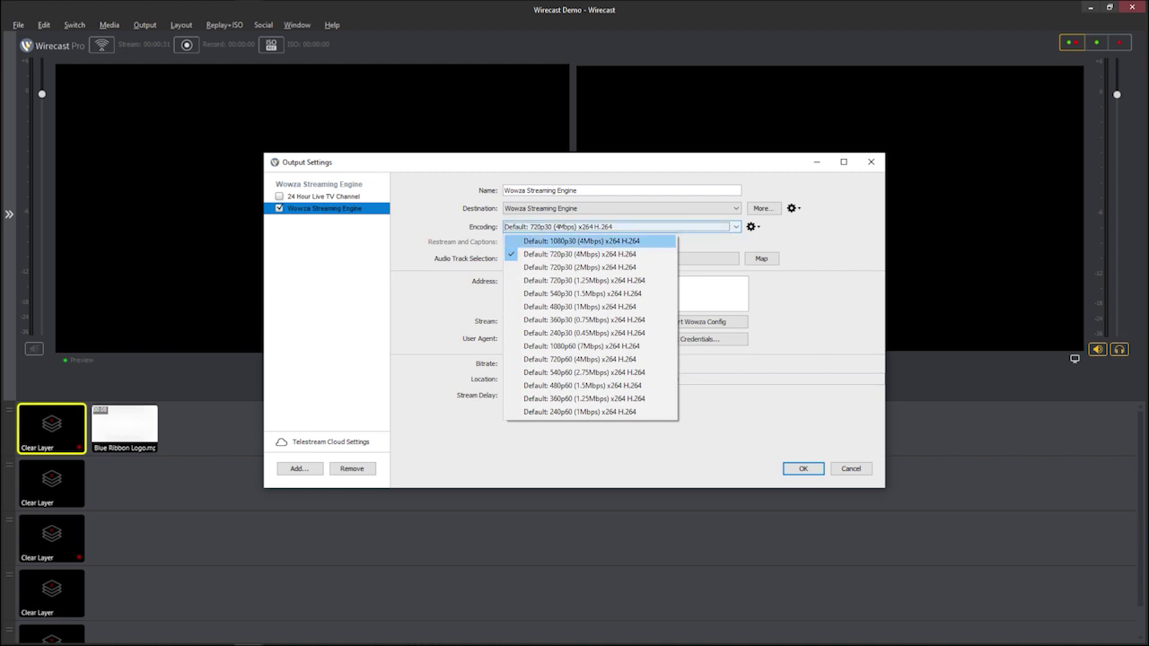
key("Down")
key("Down")
key("Down")
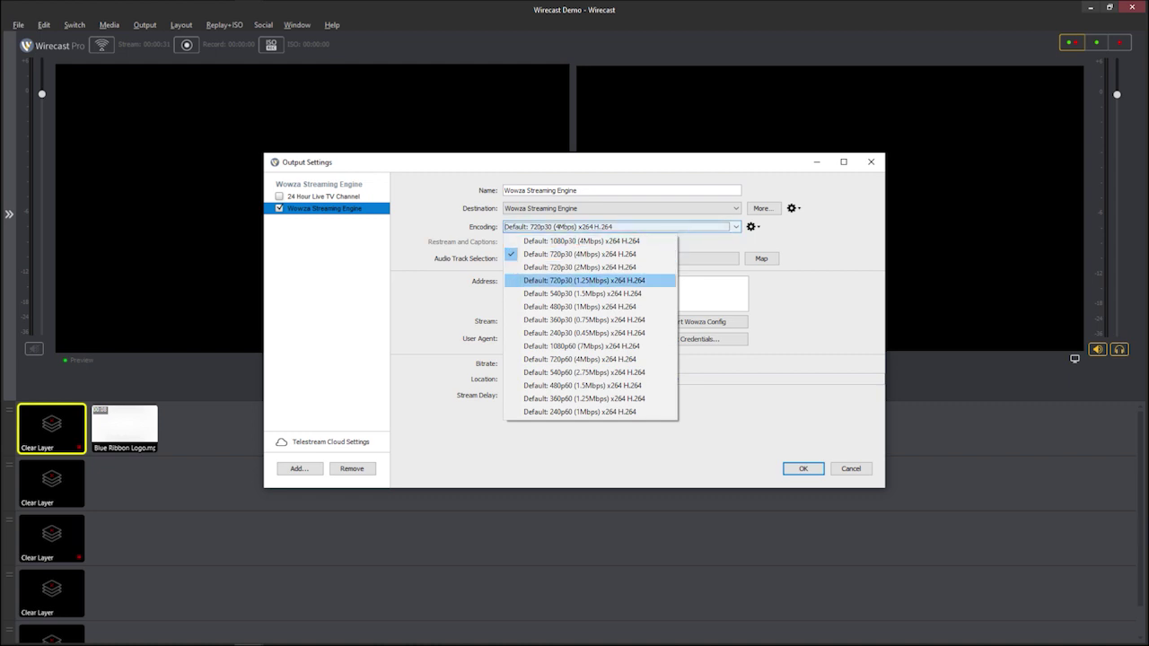
key("Up")
key("Up")
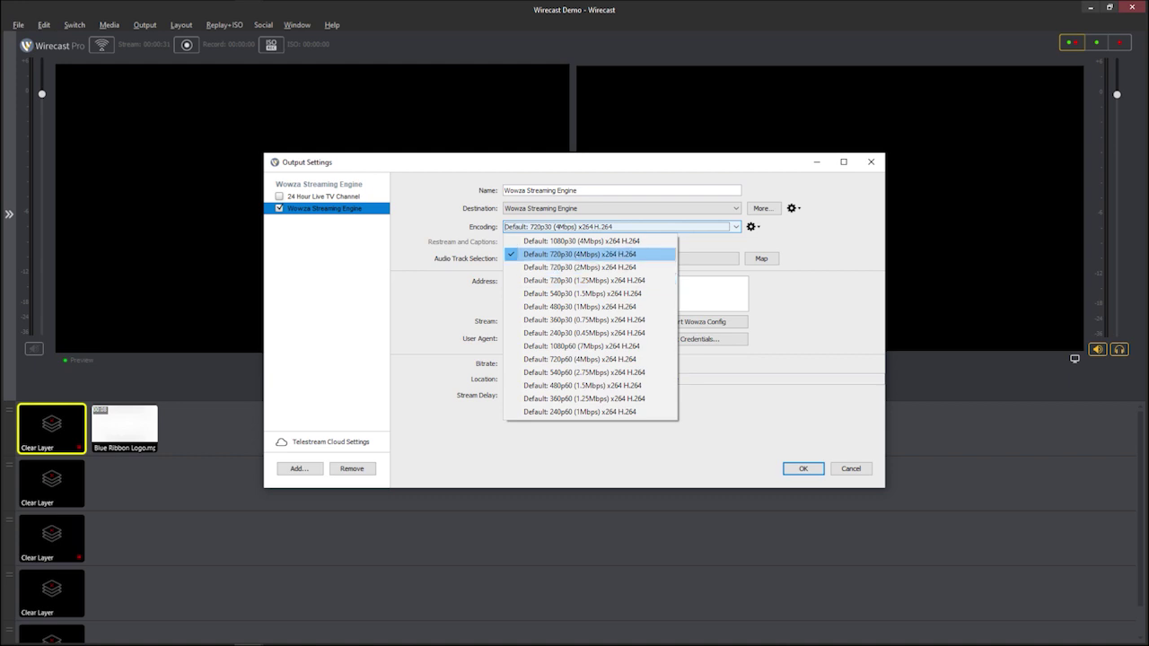
key("Return")
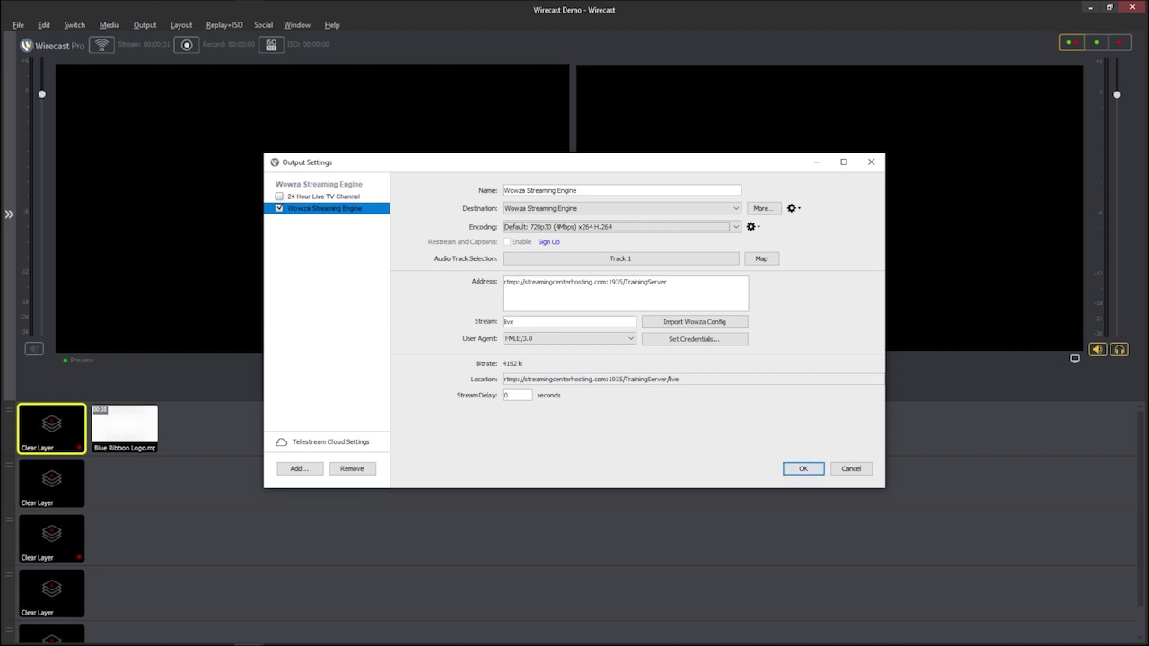
Step: Save the output settings and send the Blue Ribbon Logo shot live
left_click(803, 468)
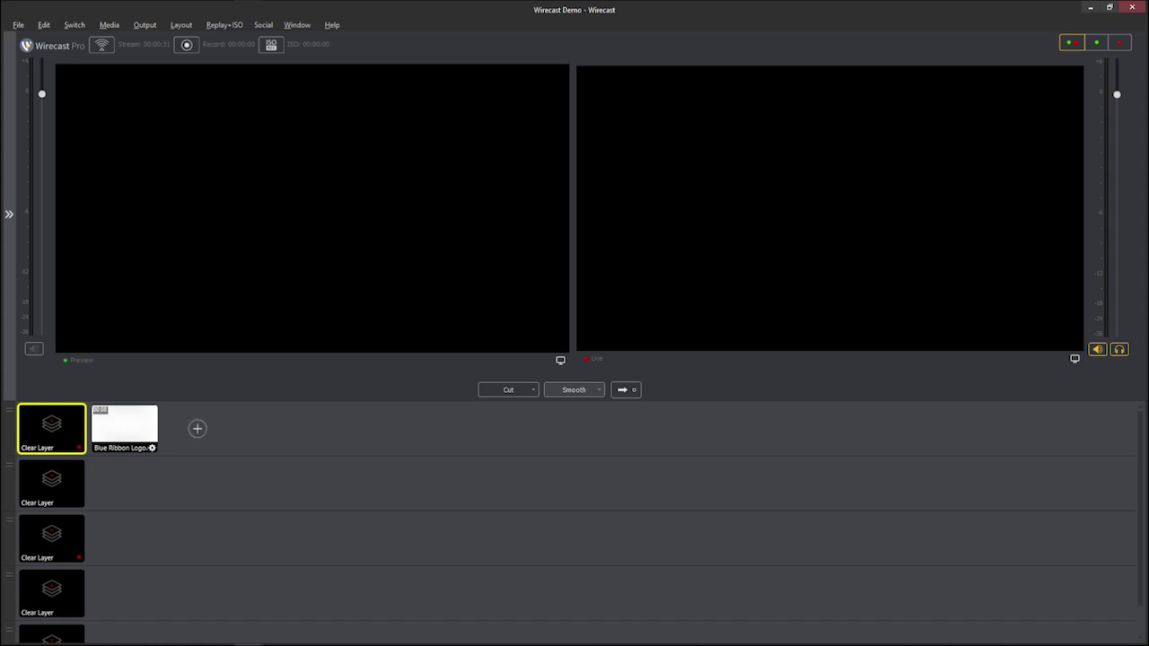
left_click(125, 427)
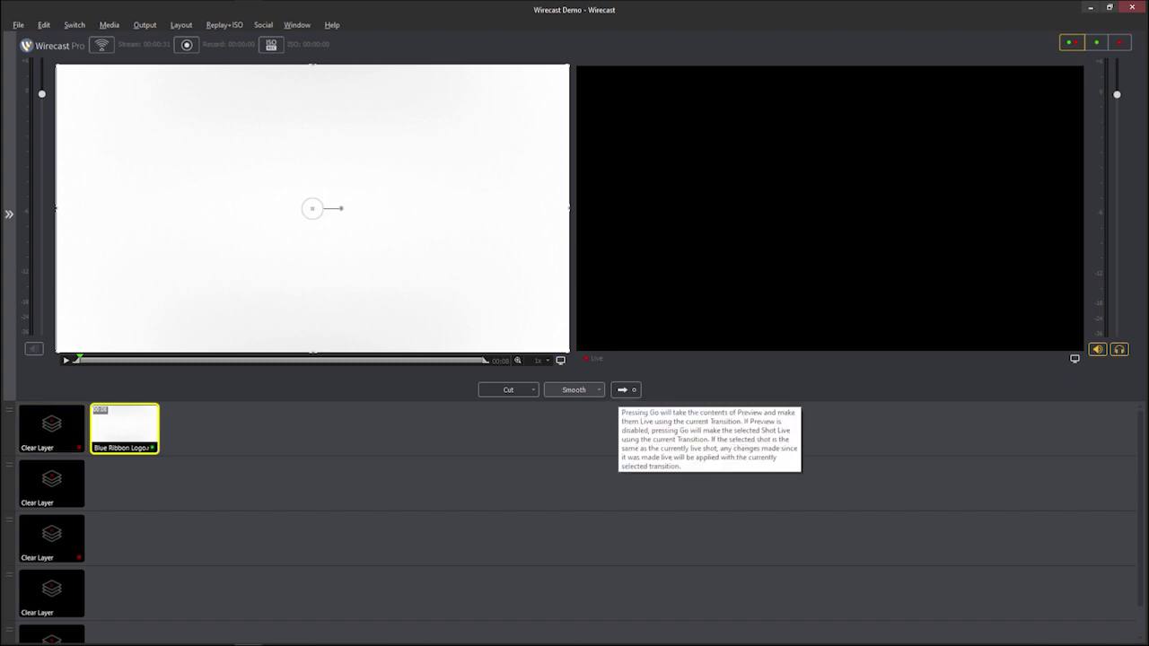
left_click(625, 390)
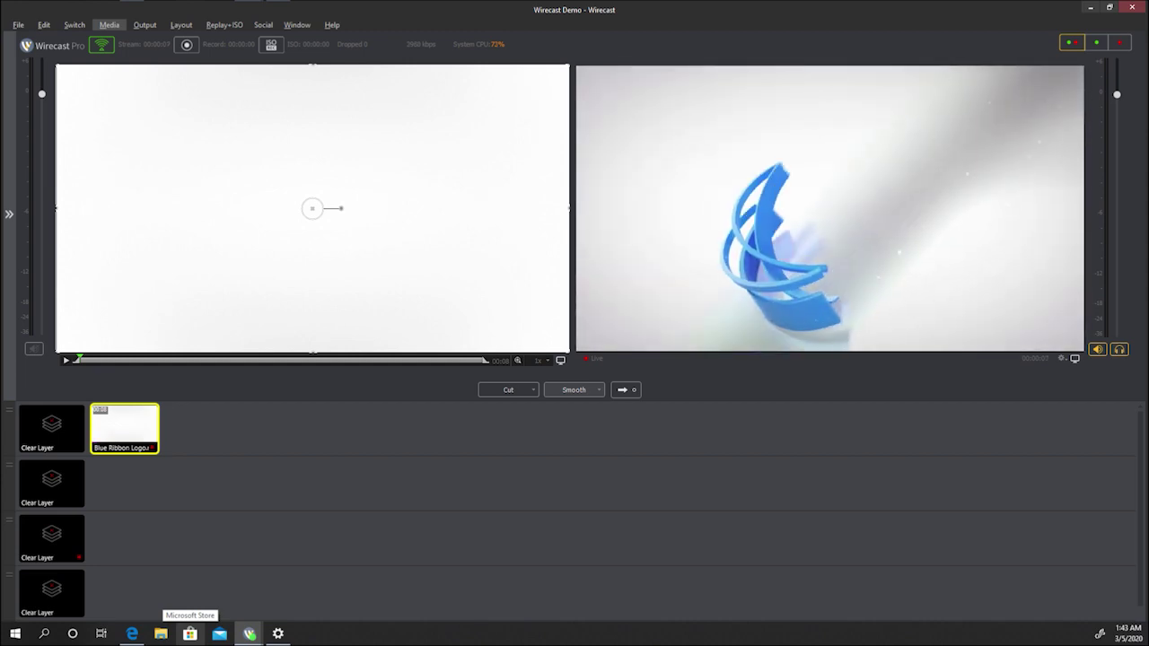
Step: Confirm TrainingServer shows an incoming connection, then view the YouTube live stream
key("alt+Tab")
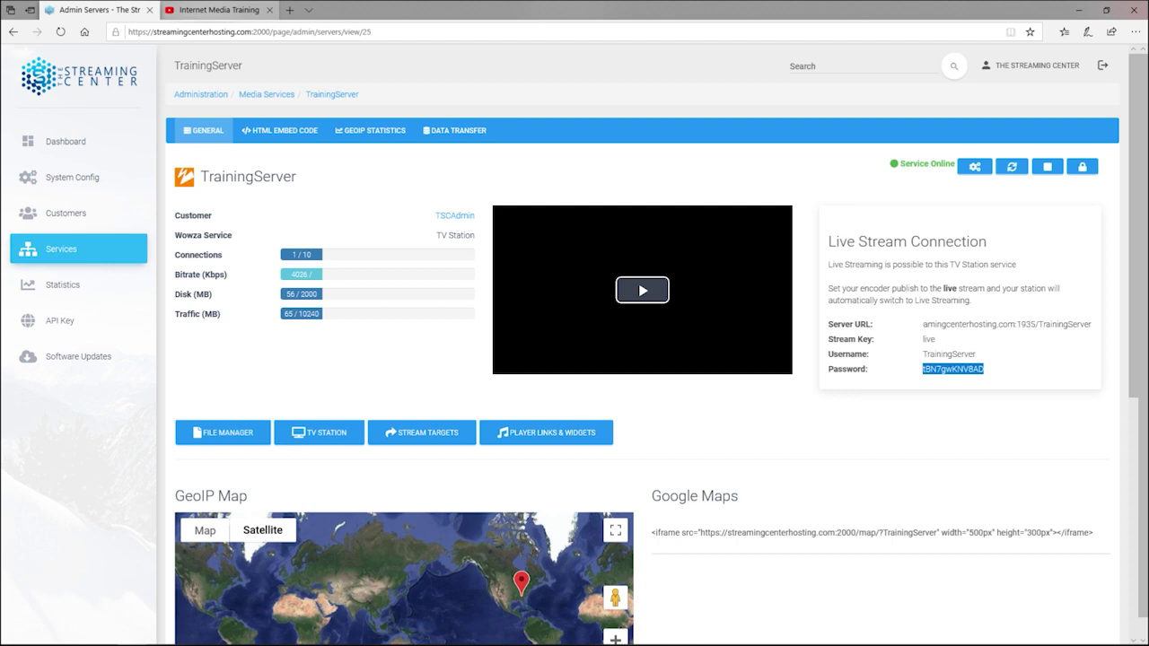
left_click(216, 10)
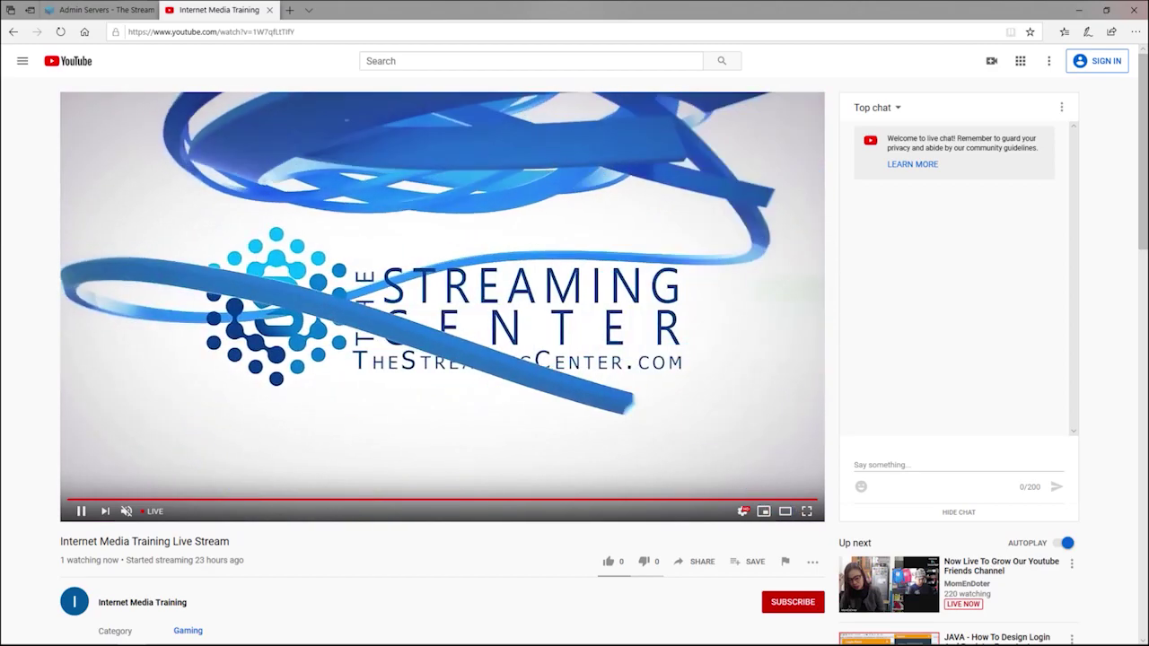
Step: Compare Wirecast's live output with the YouTube Internet Media Training Live Stream
key("alt+Tab")
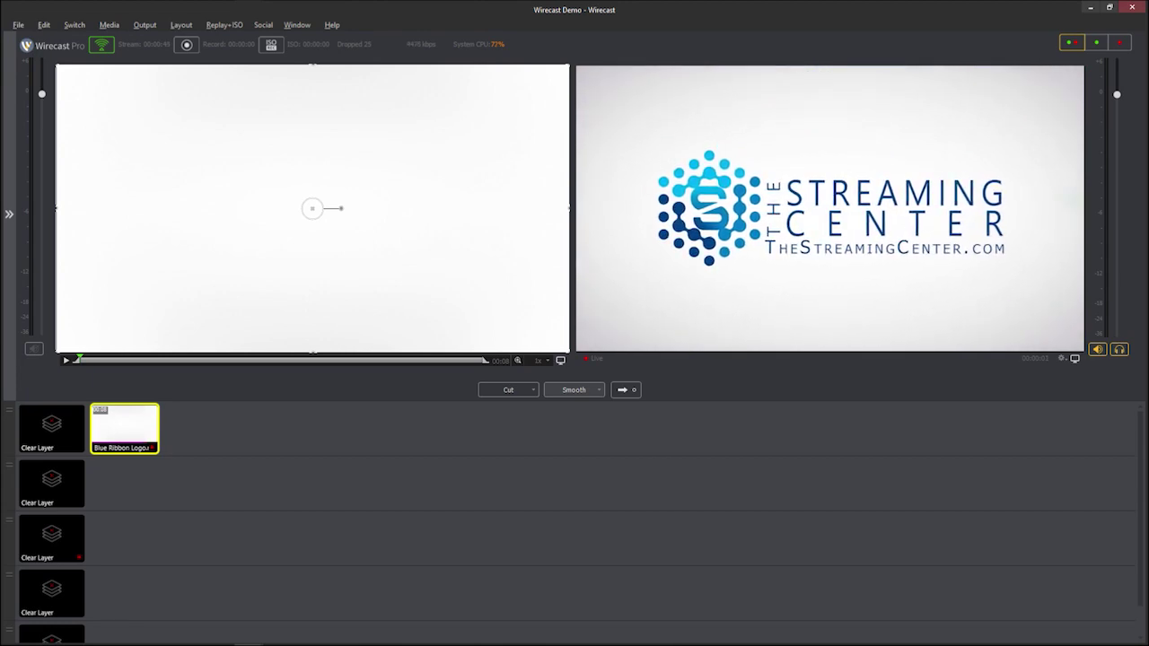
key("alt+Tab")
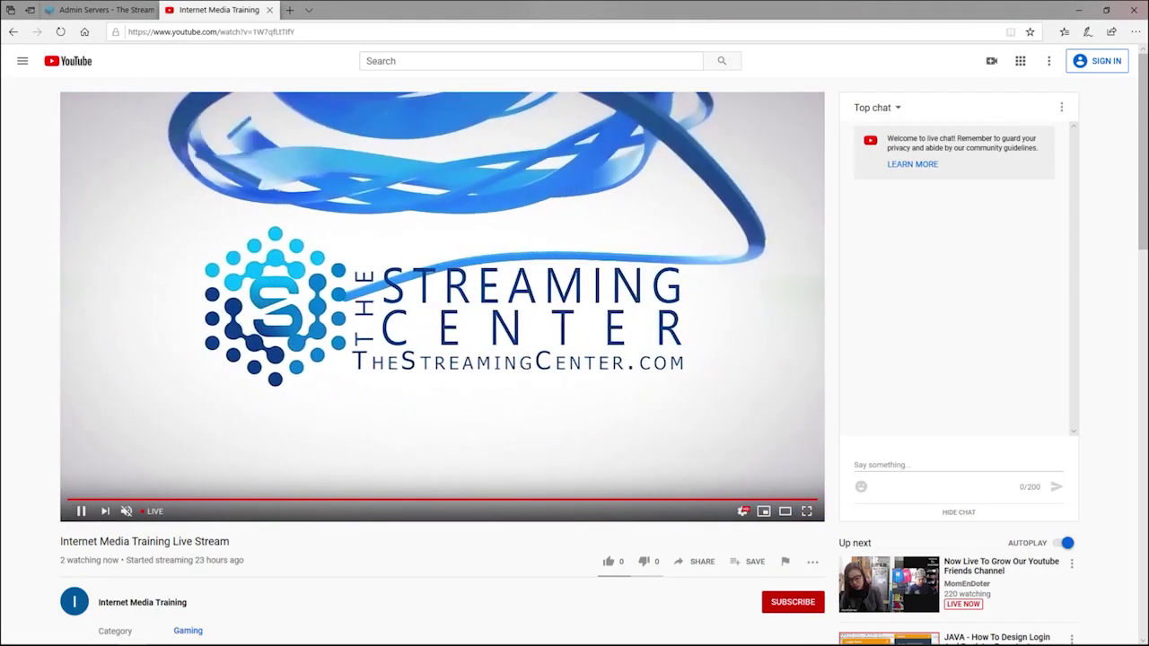